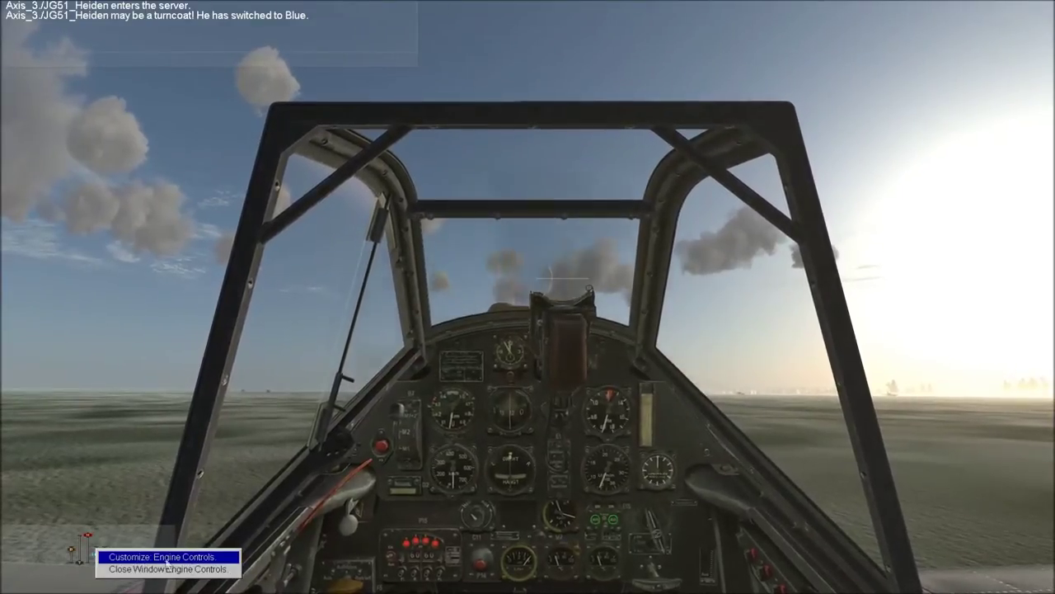
Customize the Engine Controls window and set the Engine Info item's layout to Digital
left_click(166, 559)
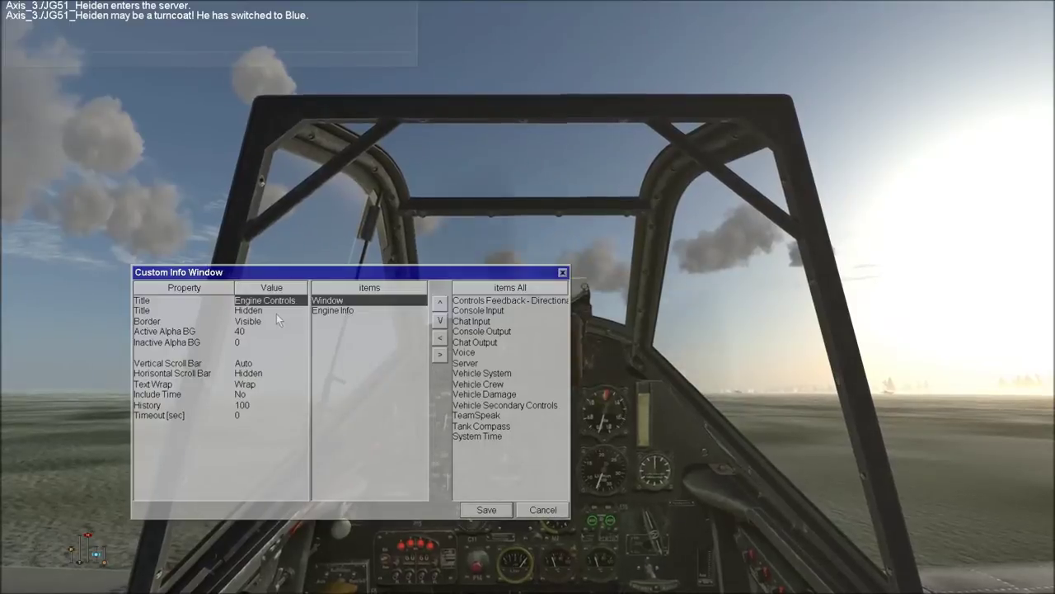
left_click(337, 313)
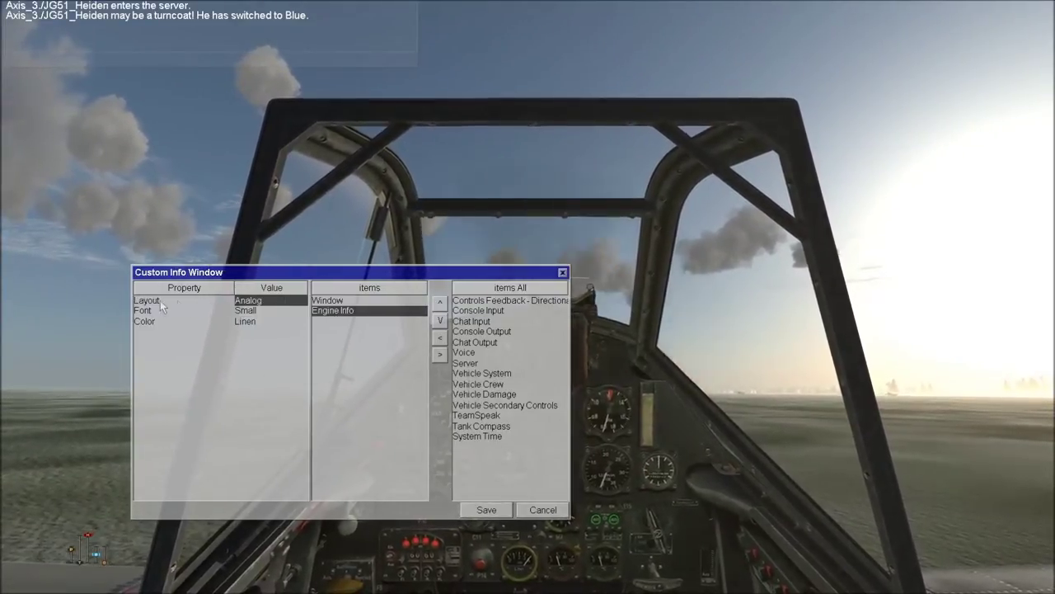
left_click(261, 305)
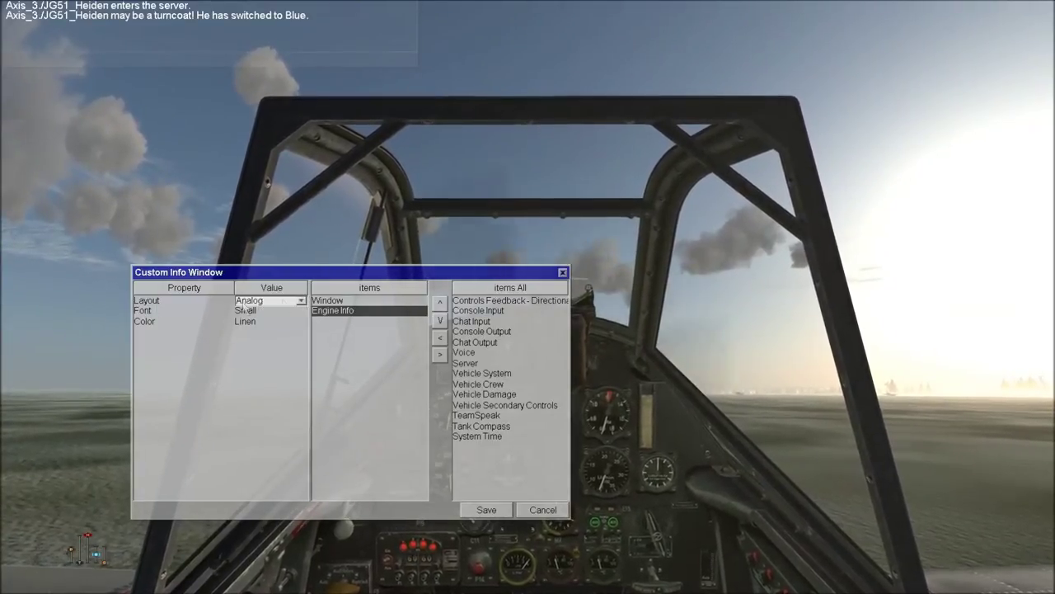
left_click(302, 301)
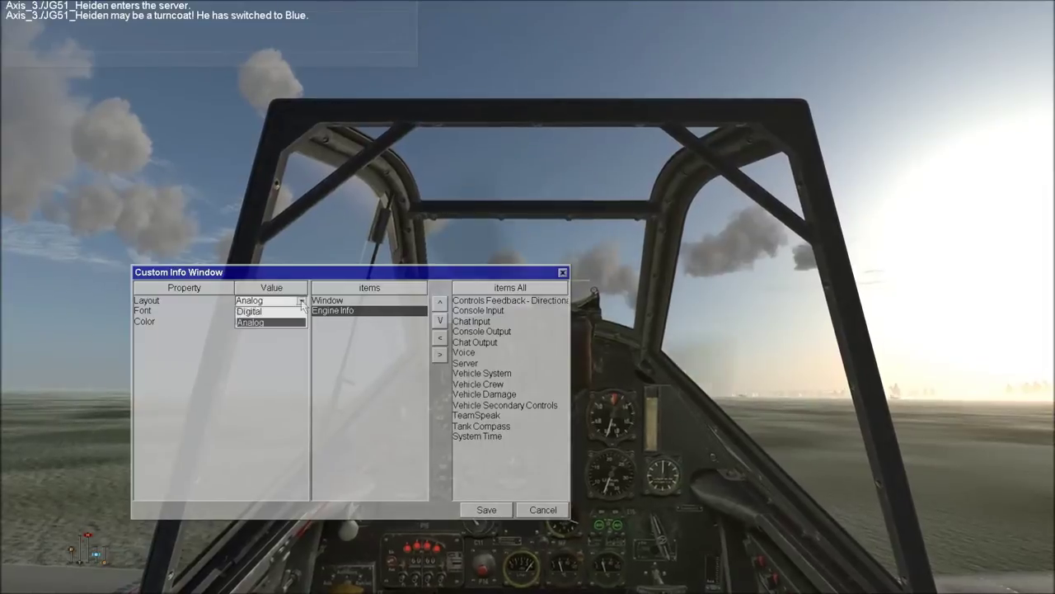
left_click(270, 312)
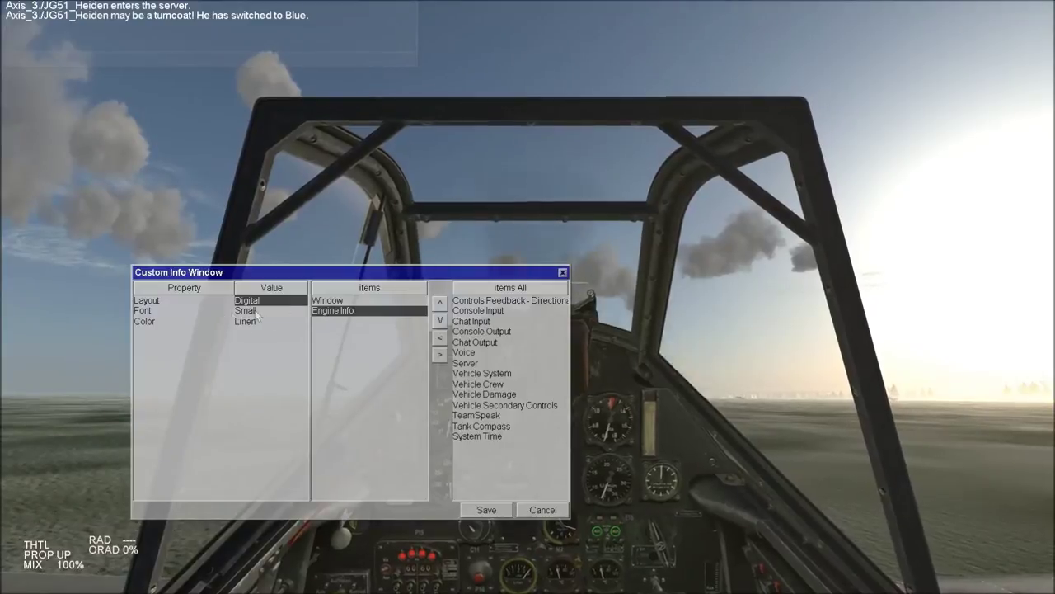
Try the Fixed Small, Large and Medium fonts for the Engine Info item, ending with Small
left_click(261, 312)
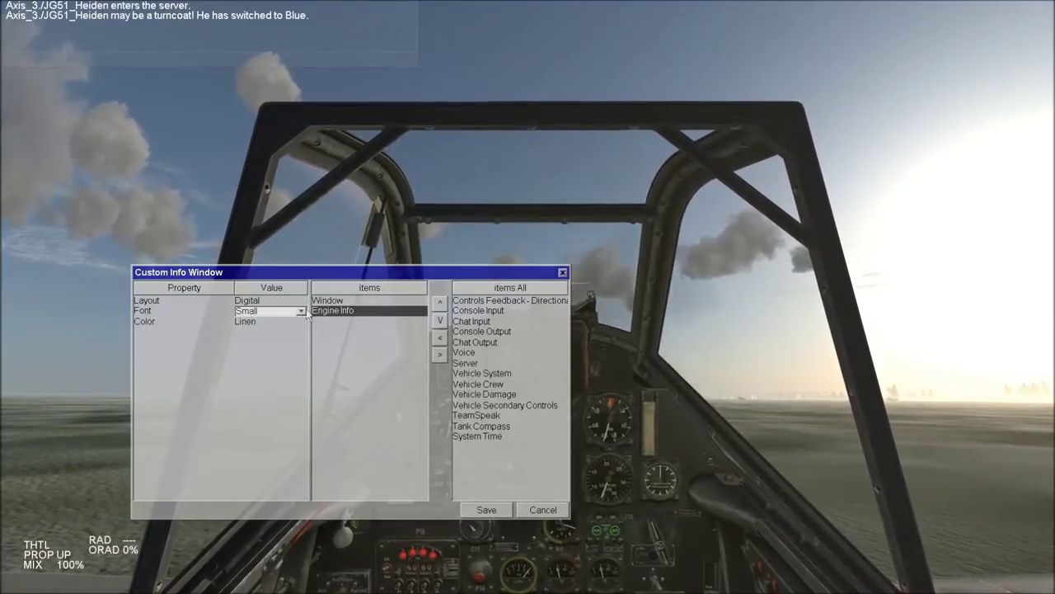
left_click(303, 312)
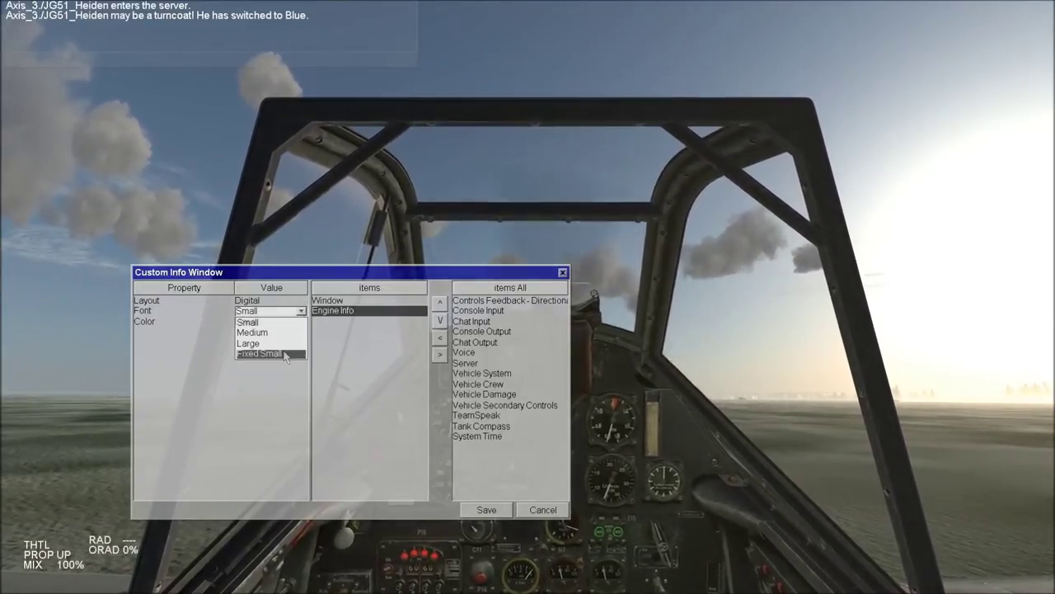
left_click(282, 354)
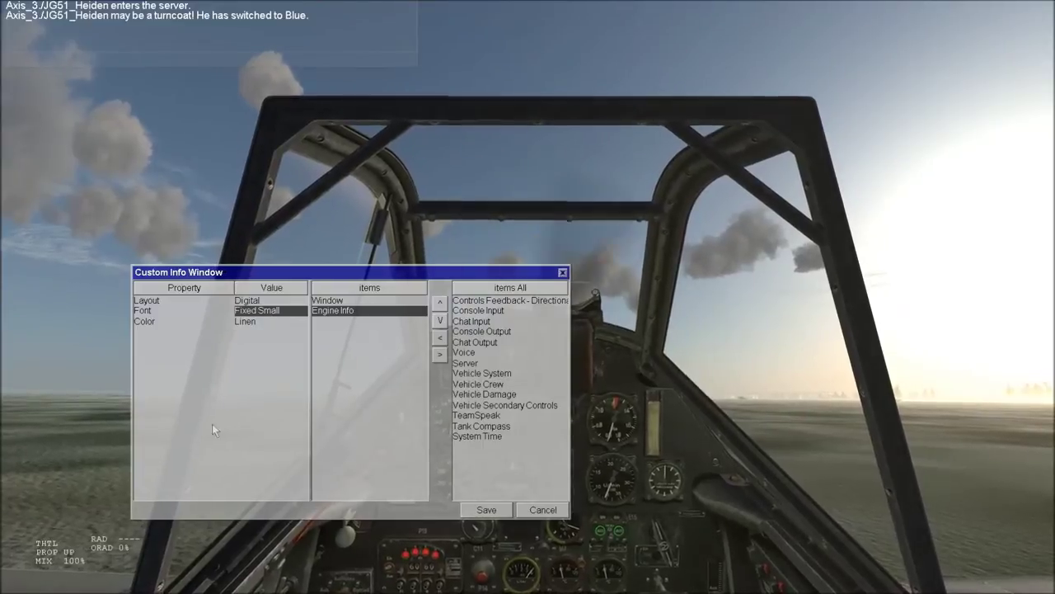
left_click(301, 312)
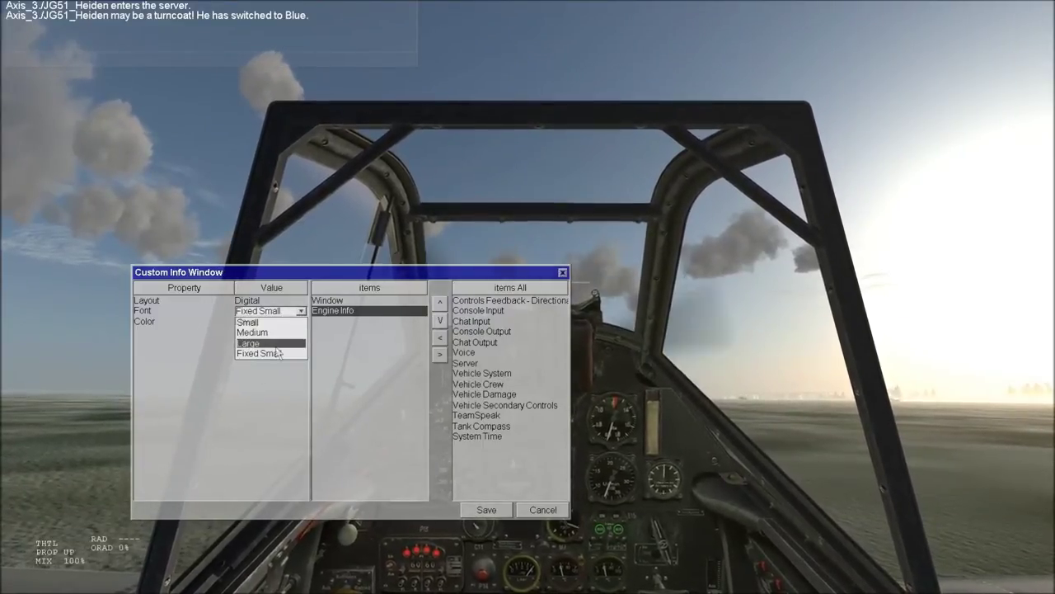
left_click(277, 343)
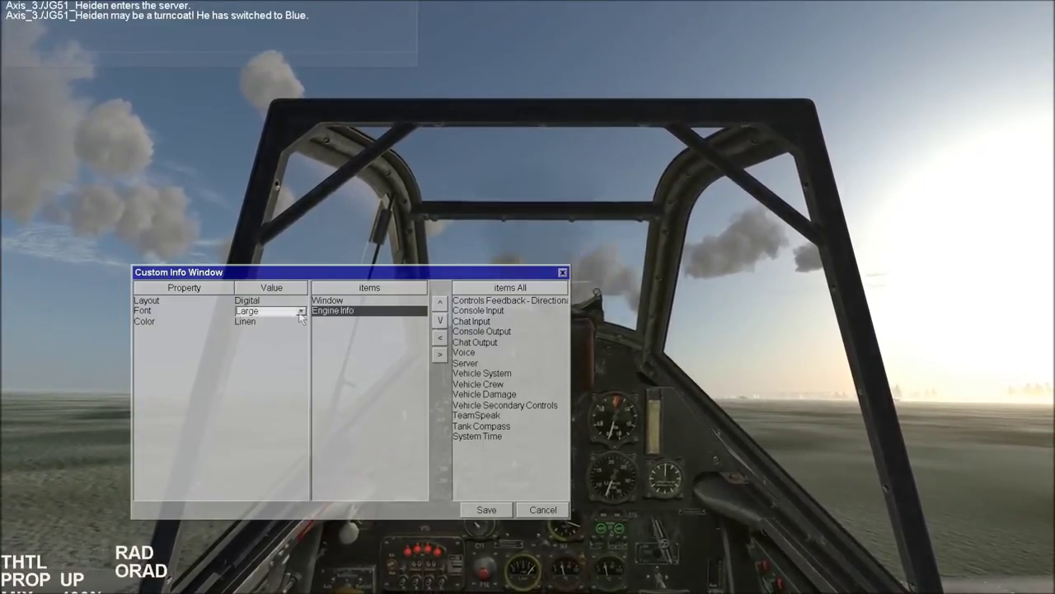
left_click(301, 312)
left_click(289, 334)
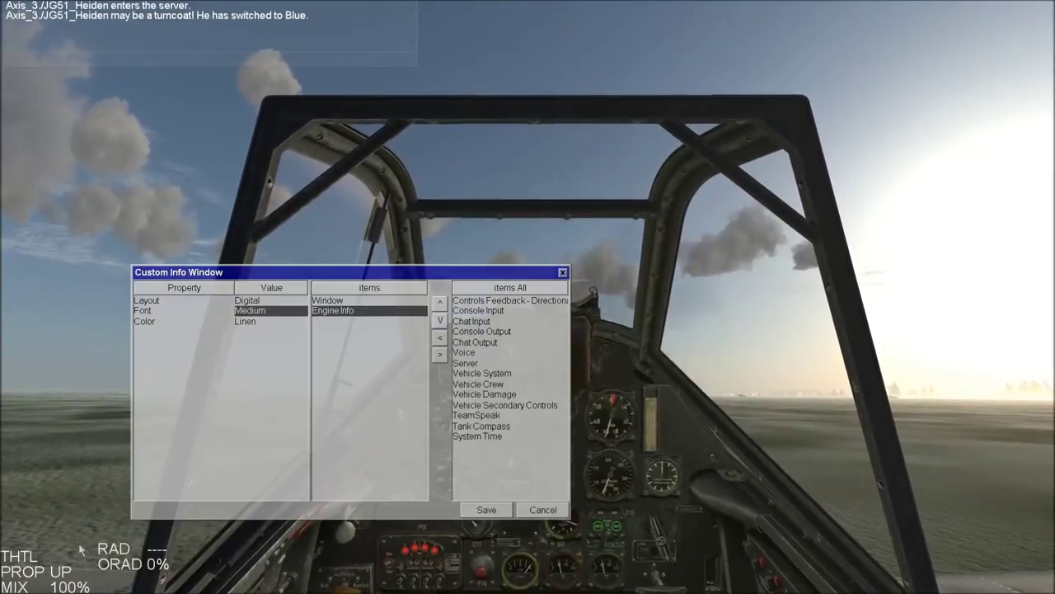
left_click(301, 312)
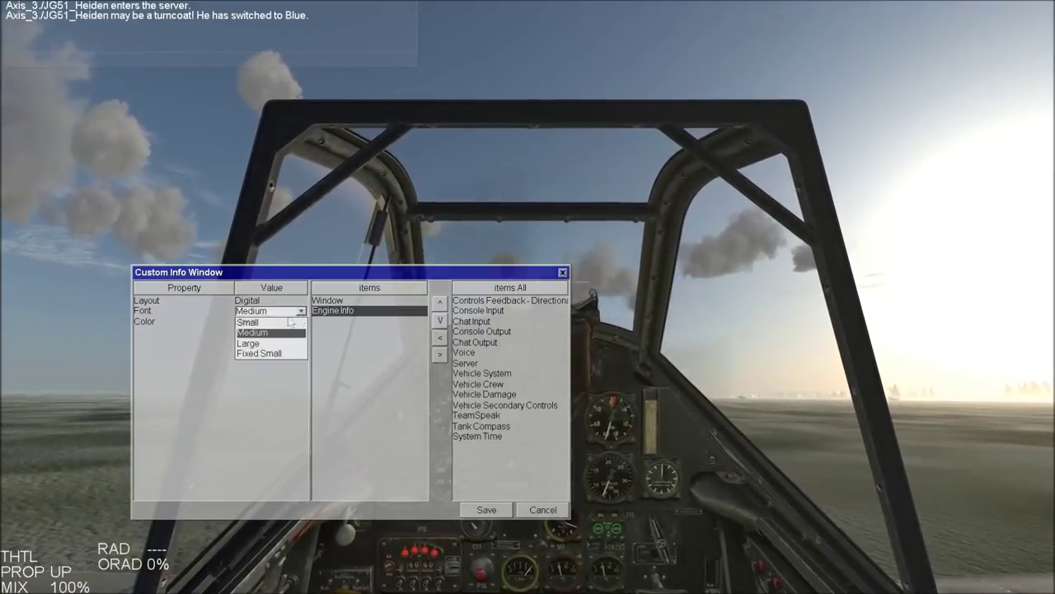
left_click(289, 322)
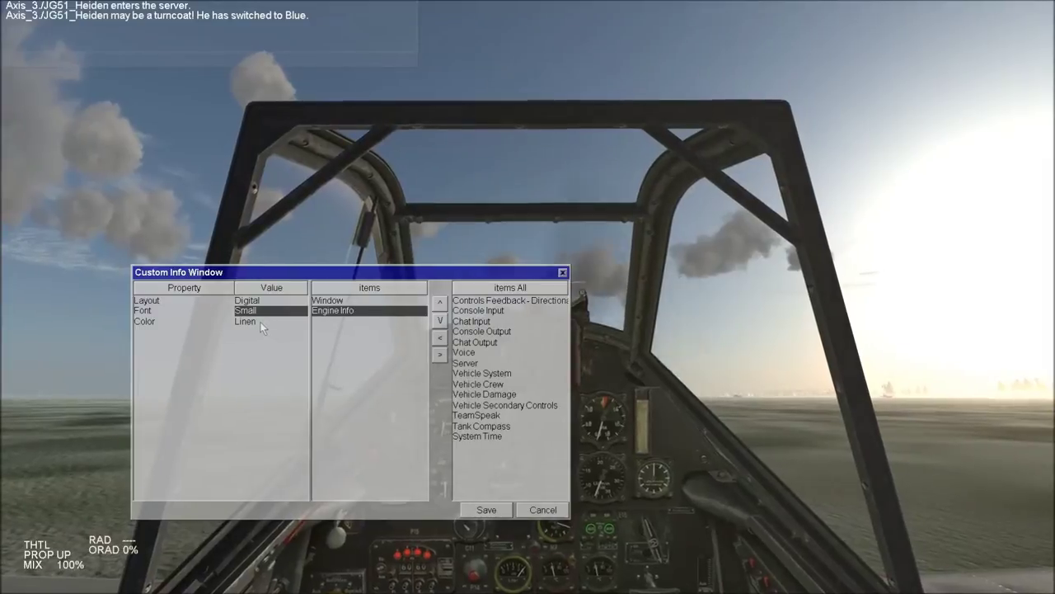
Set the Engine Info item's text color to Light Sea Green
left_click(259, 323)
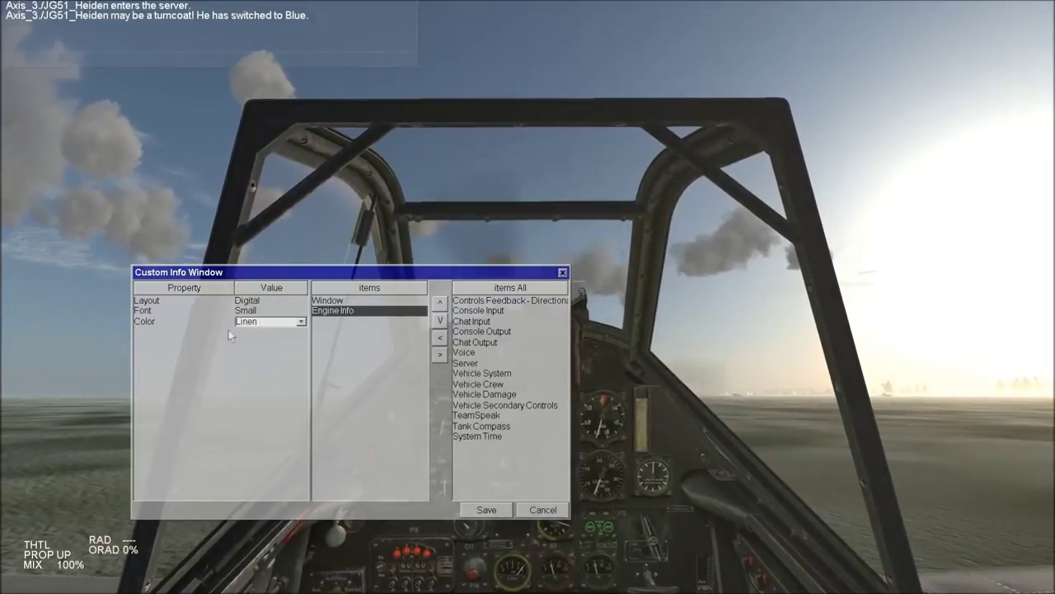
left_click(301, 323)
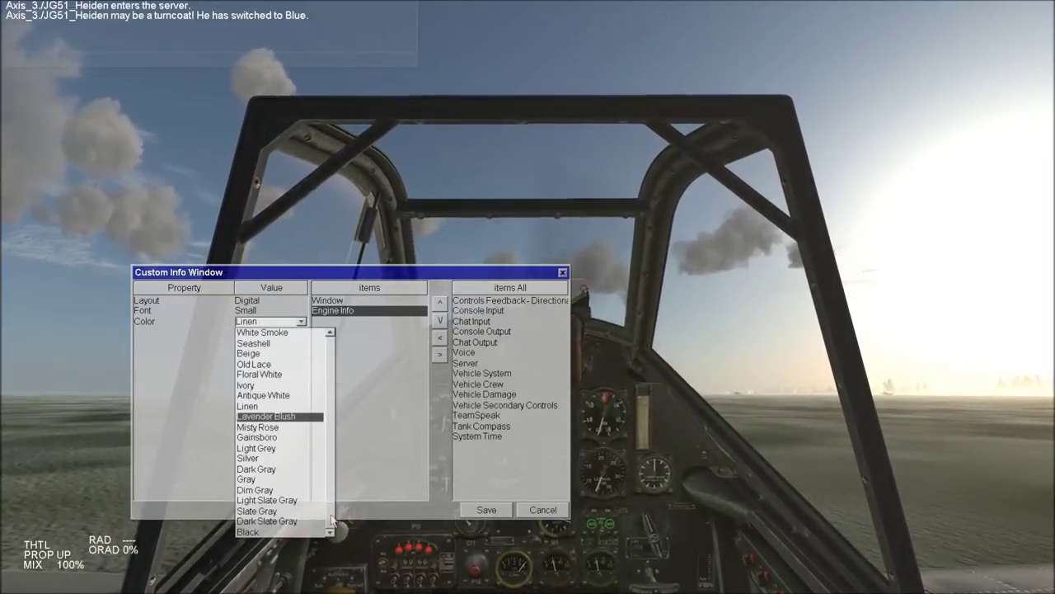
mouse_move(328, 519)
left_mouse_down()
mouse_move(339, 483)
mouse_move(331, 355)
mouse_move(326, 507)
left_mouse_up()
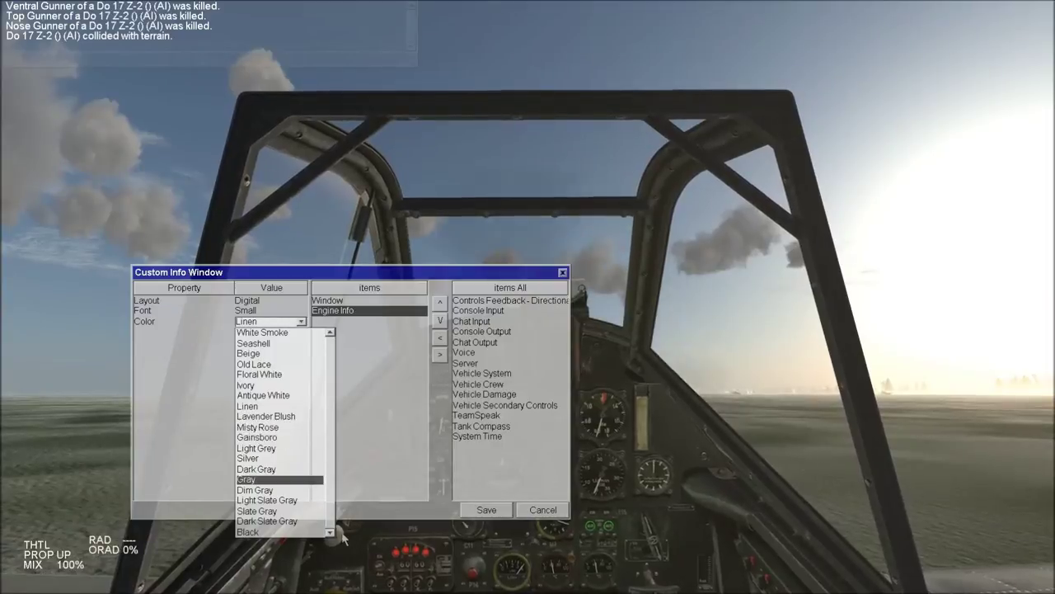
left_click_drag(327, 506, 324, 441)
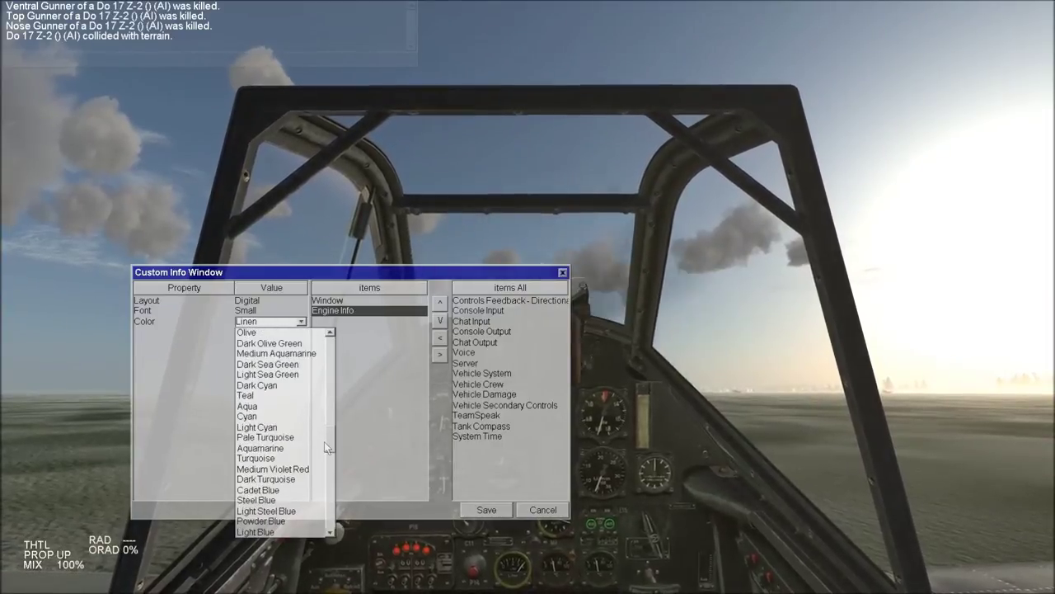
left_click(302, 376)
left_click(293, 325)
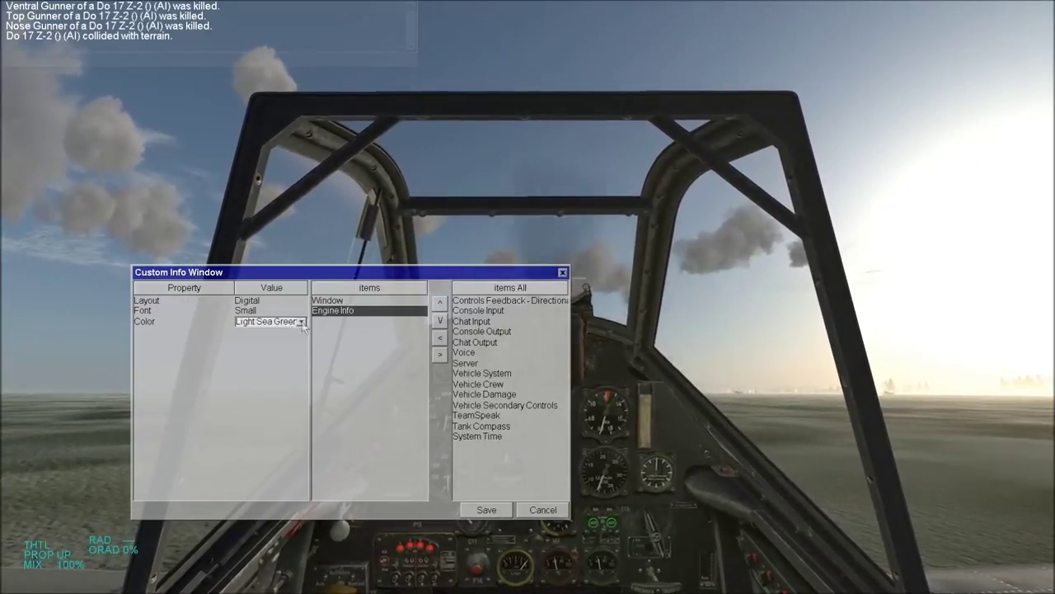
left_click(394, 441)
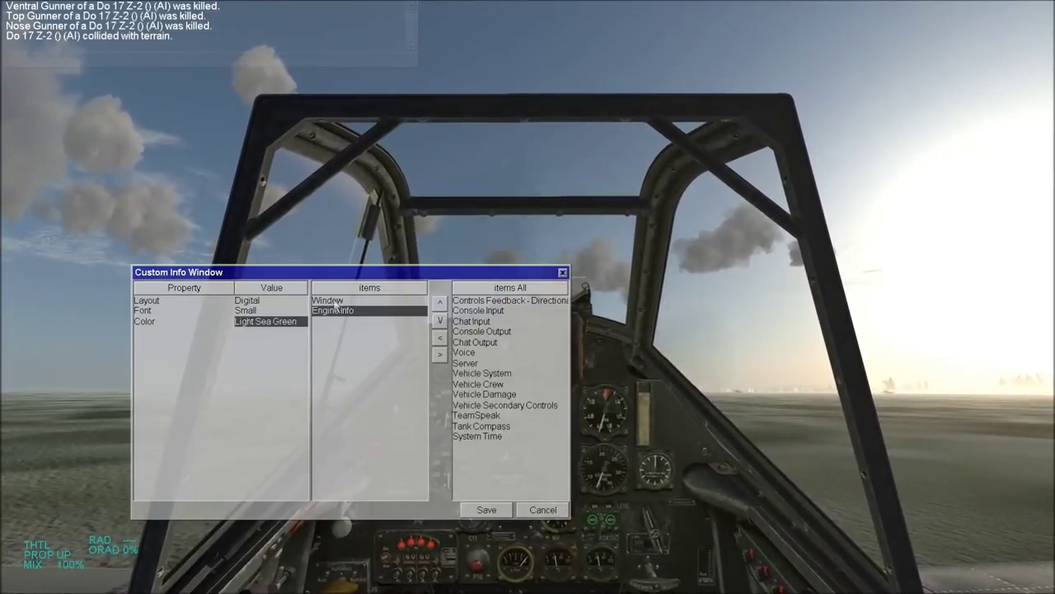
Switch the Engine Controls window's title to Visible and back to Hidden, and save the window settings
key("Up")
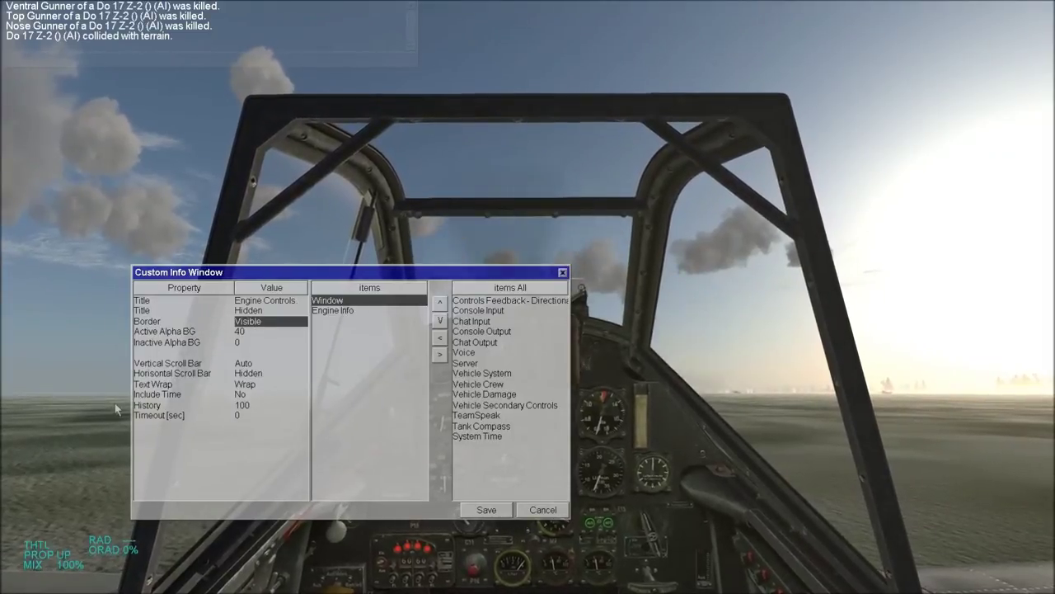
left_click(264, 311)
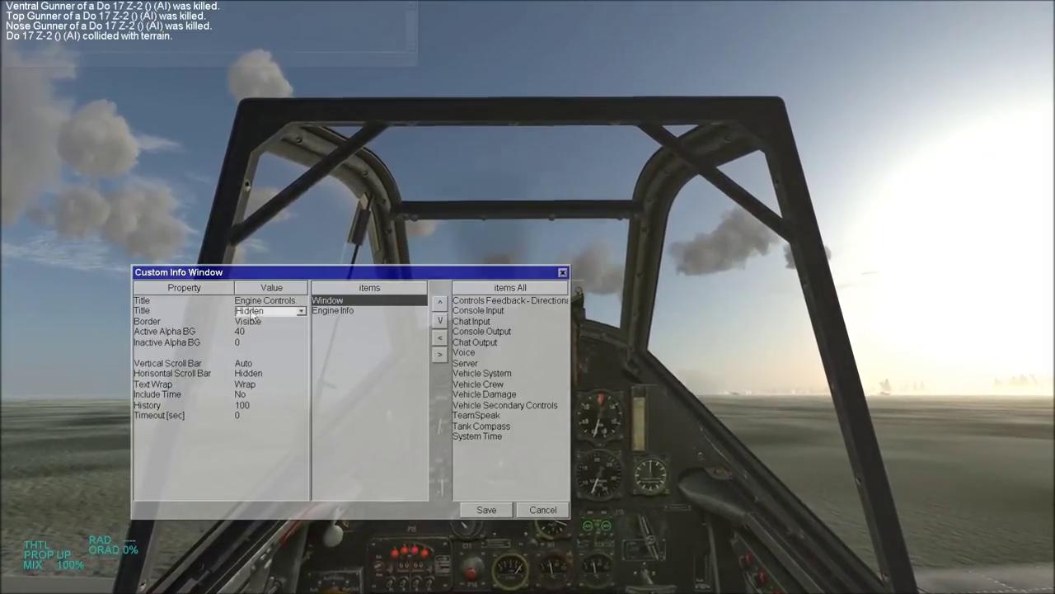
left_click(302, 311)
left_click(279, 335)
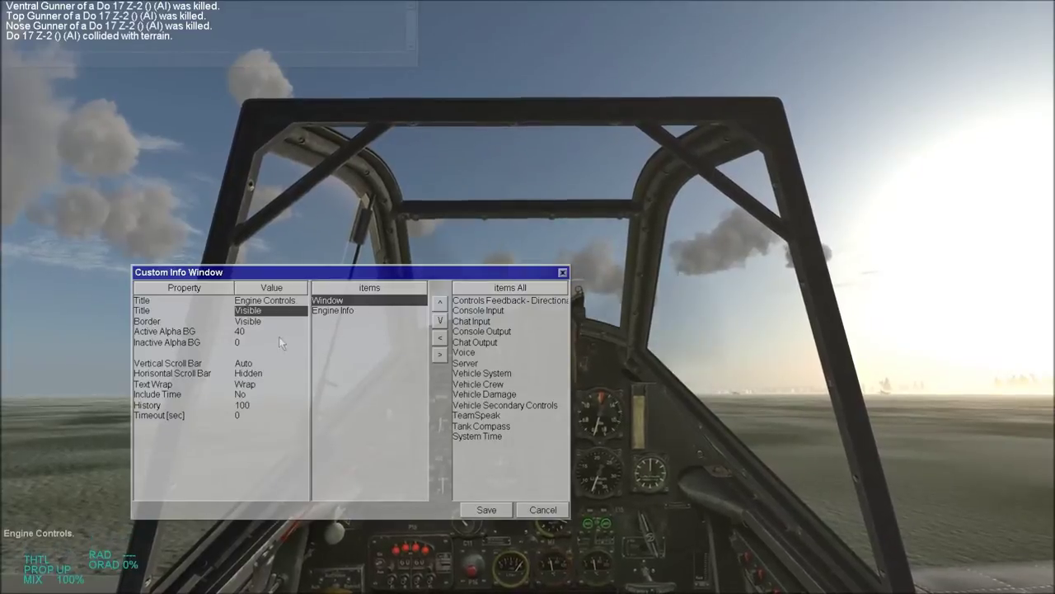
left_click(272, 312)
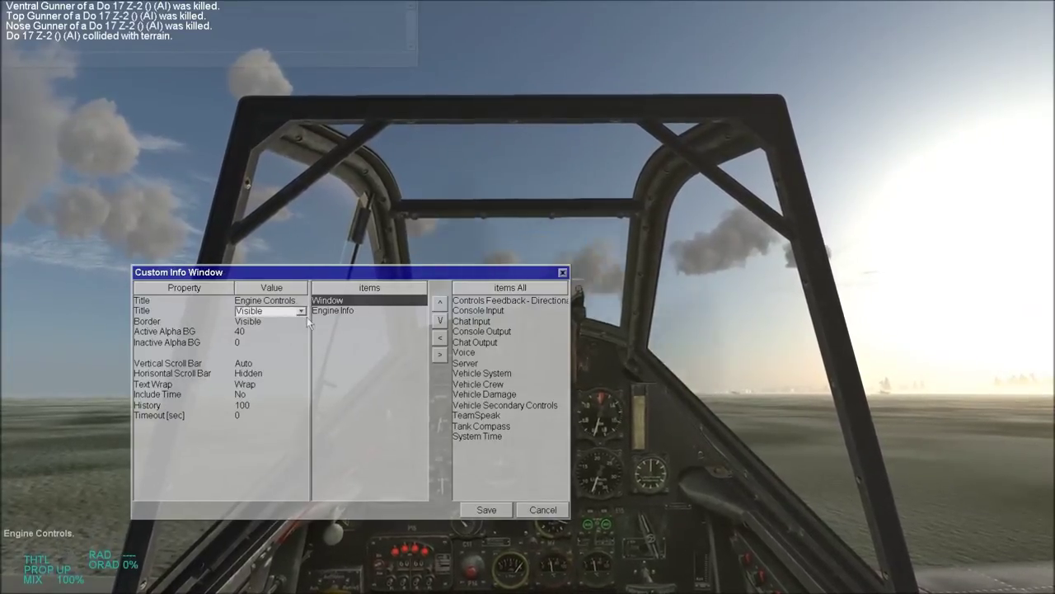
left_click(264, 330)
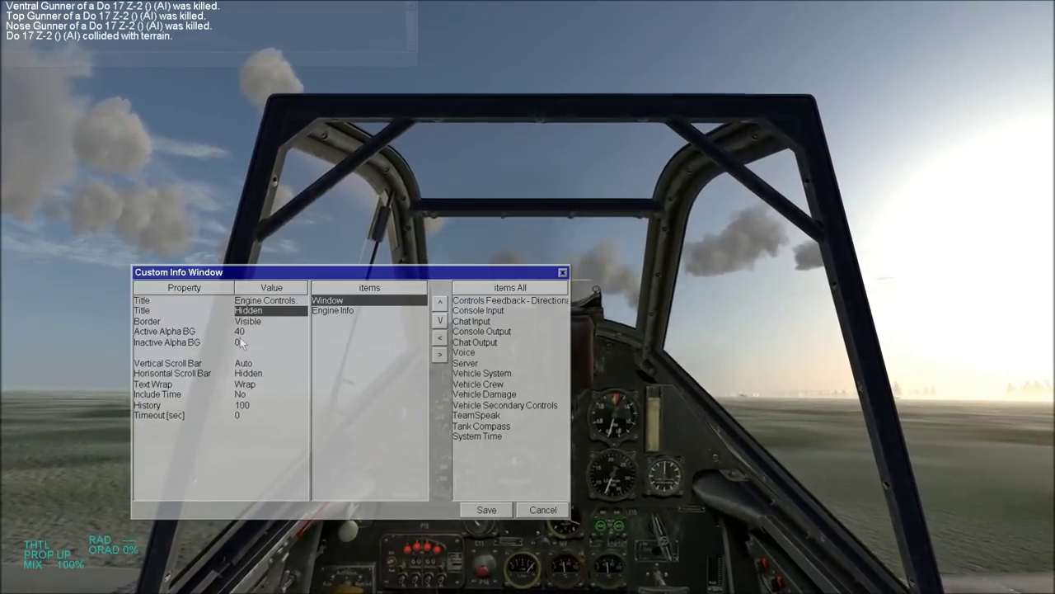
left_click(485, 509)
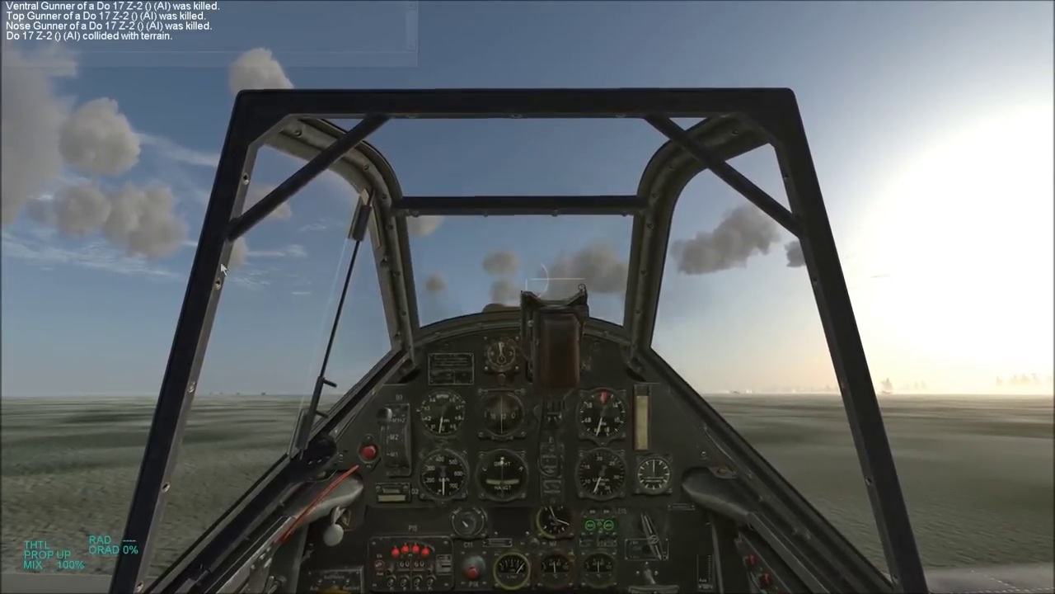
Create a new info window and move it beside the left edge of the windscreen frame
right_click(281, 275)
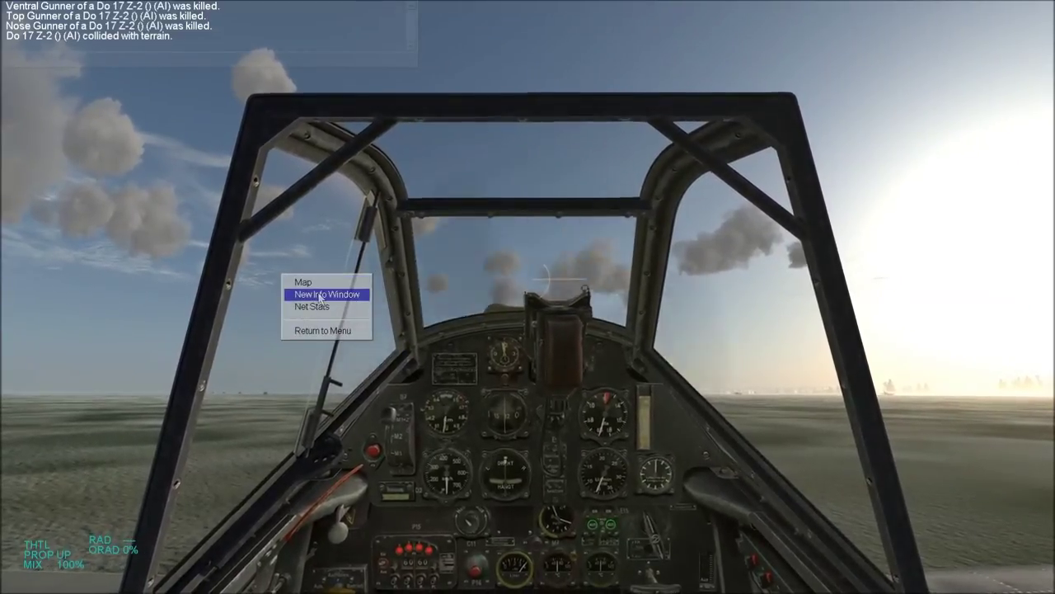
left_click(306, 293)
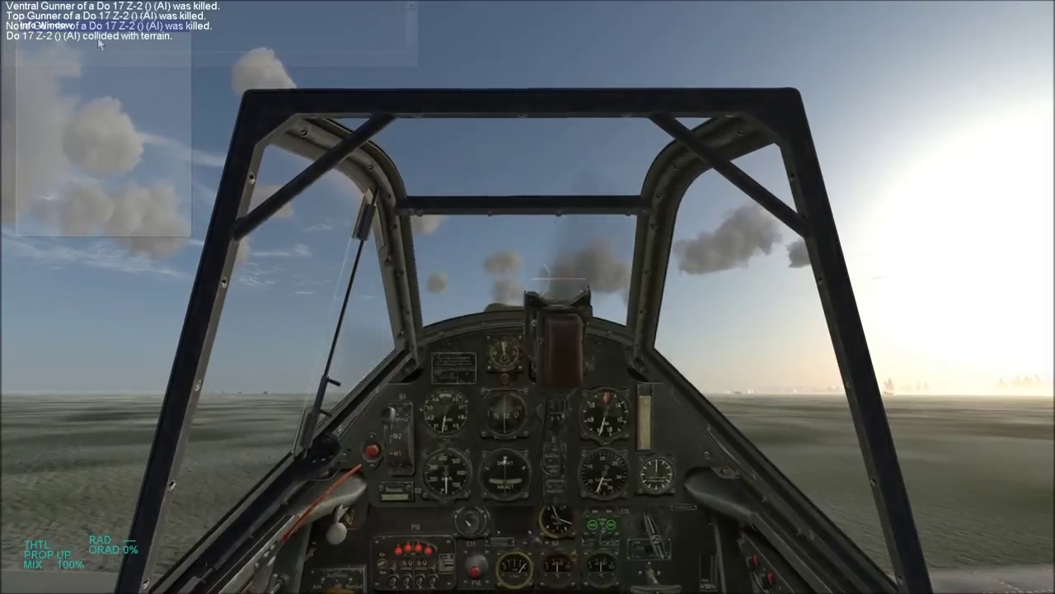
left_click_drag(104, 30, 378, 223)
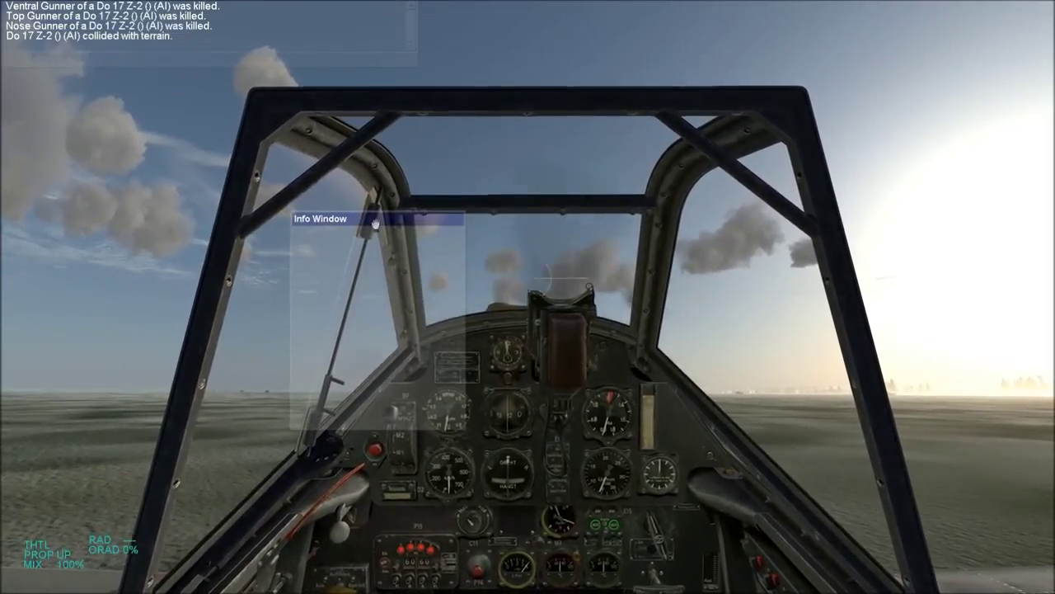
left_click_drag(375, 226, 253, 232)
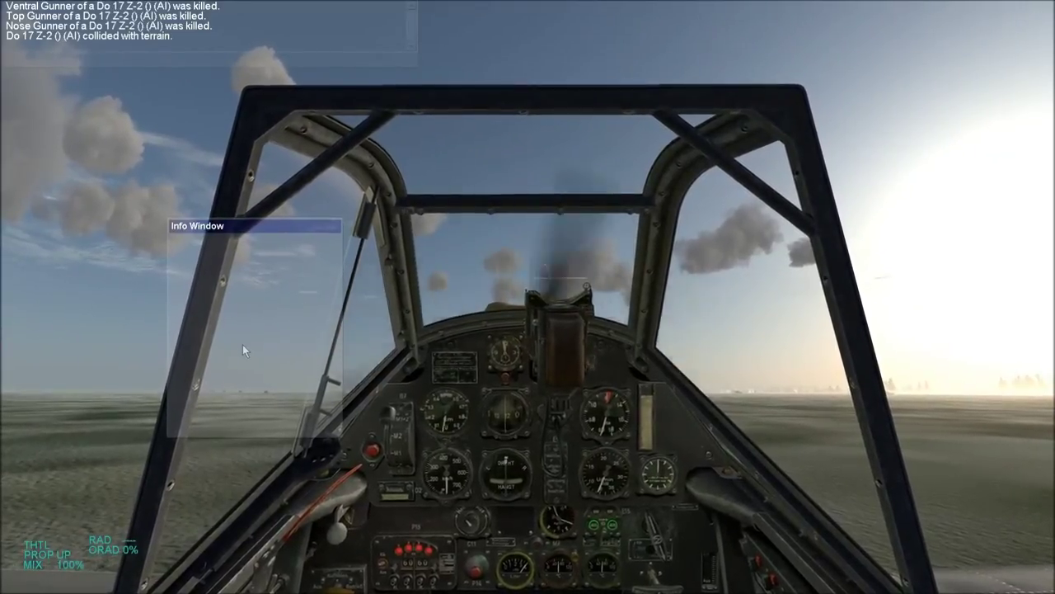
Try adding Console Output to the new info window, compare its properties with the Window item's, and cancel the customization
right_click(265, 314)
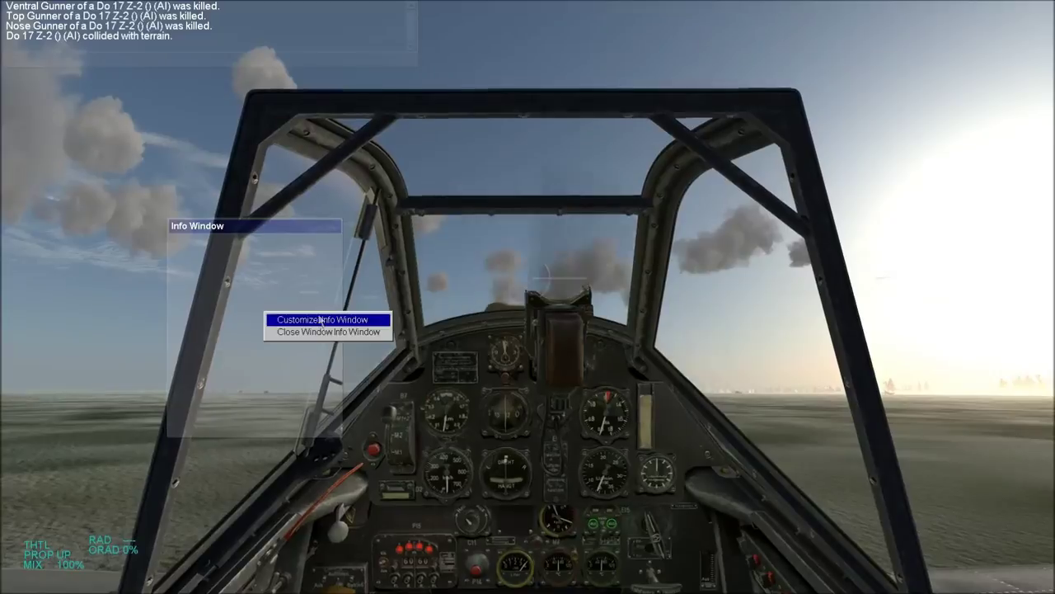
left_click(349, 322)
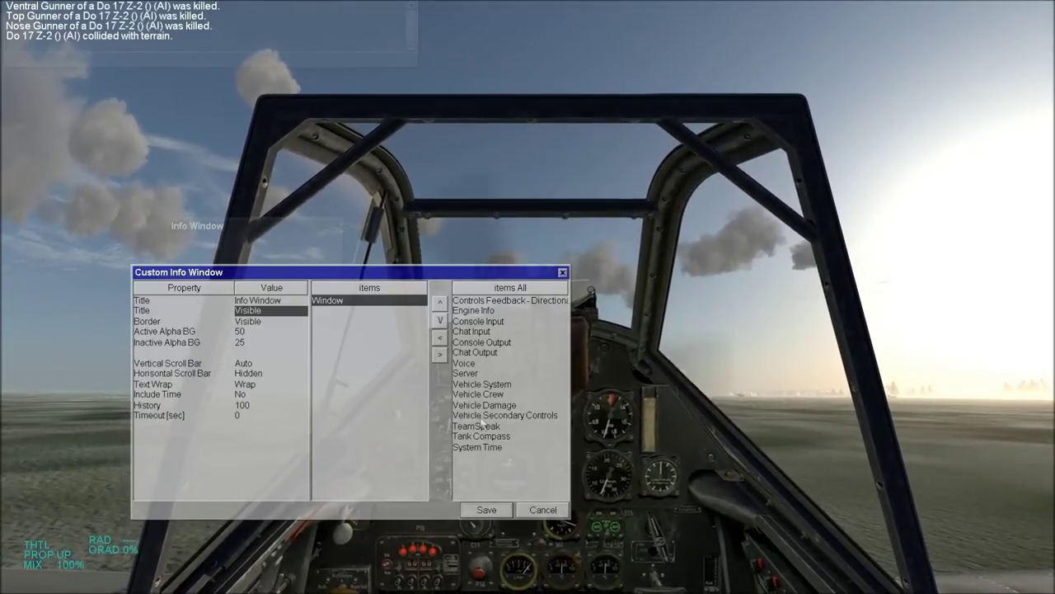
left_click(480, 342)
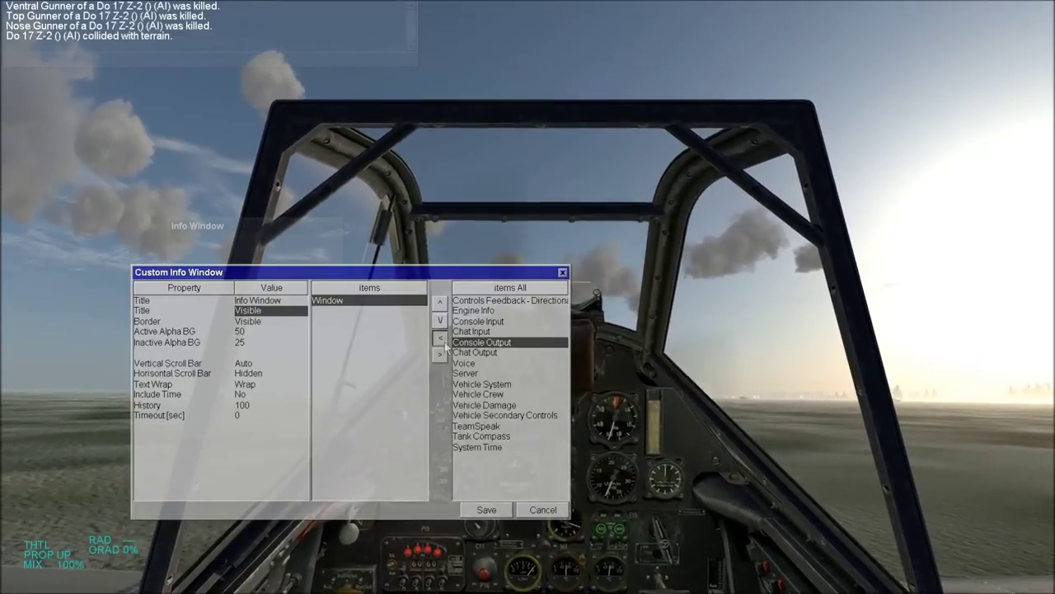
left_click(442, 339)
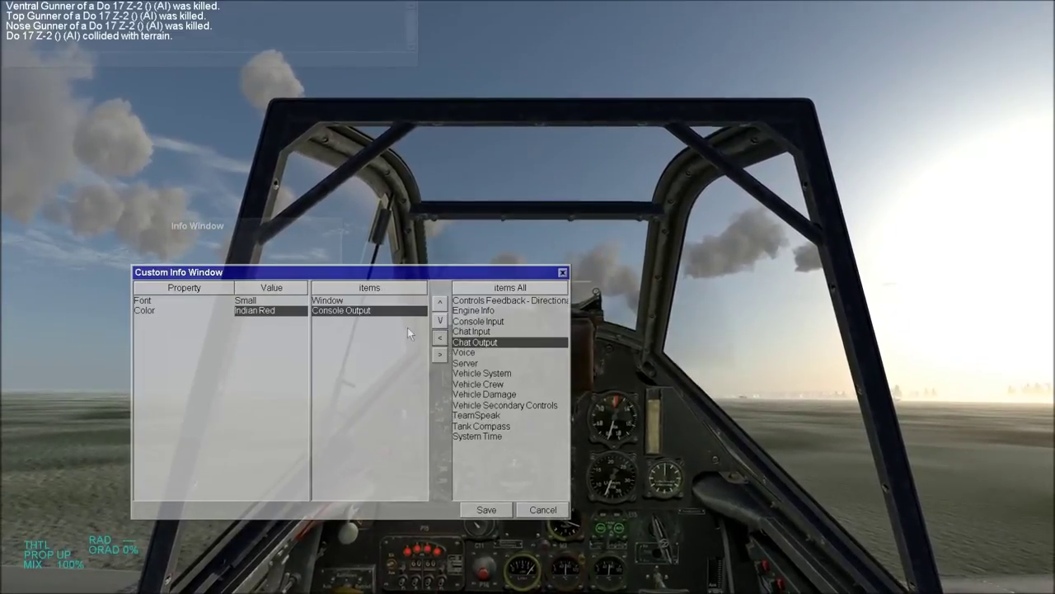
left_click(326, 302)
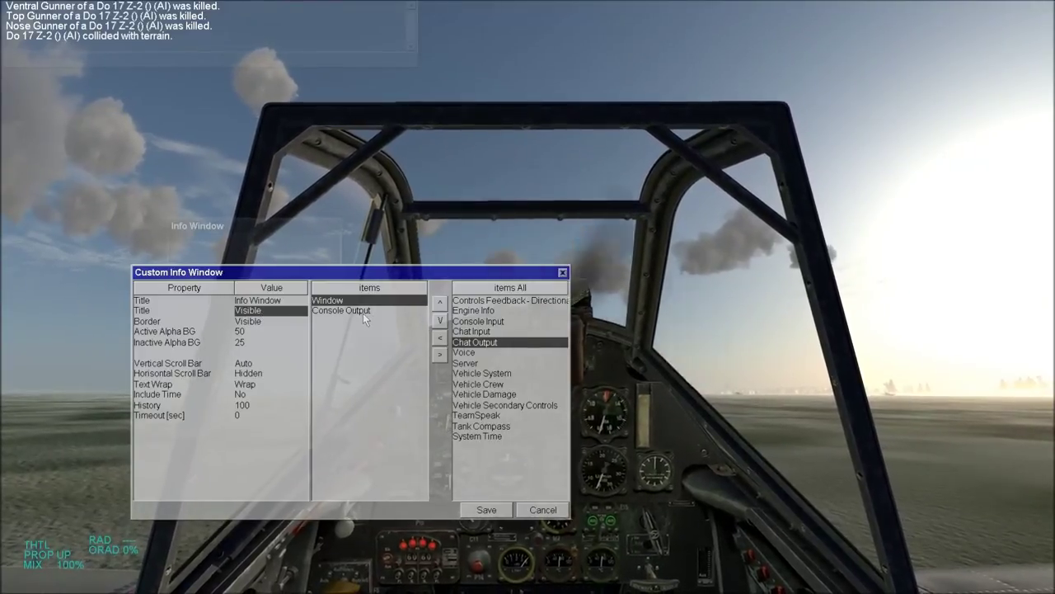
left_click(363, 314)
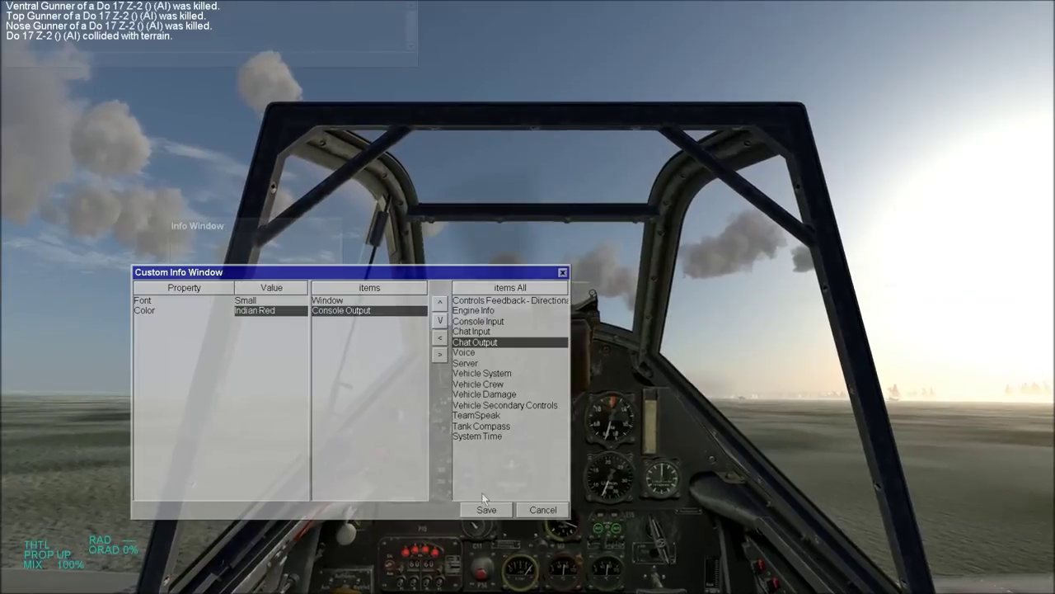
left_click(538, 511)
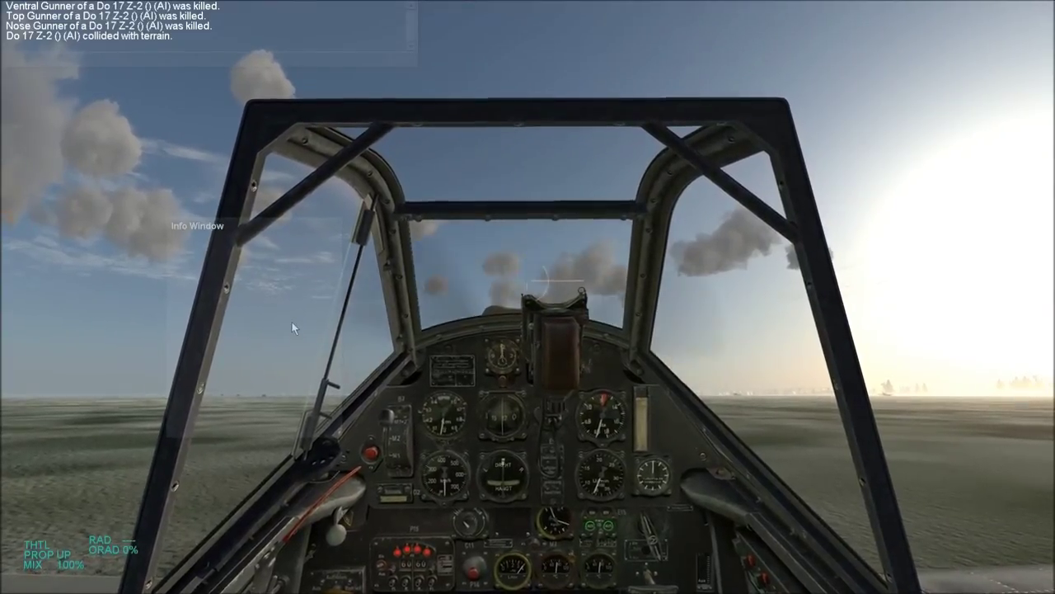
Close the new info window
mouse_move(292, 324)
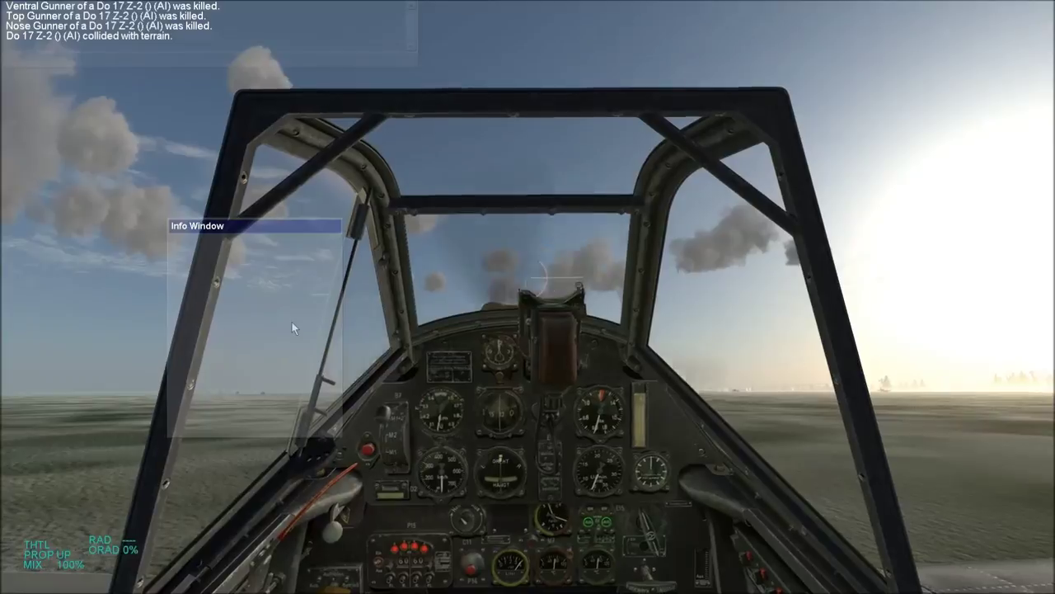
right_click(292, 323)
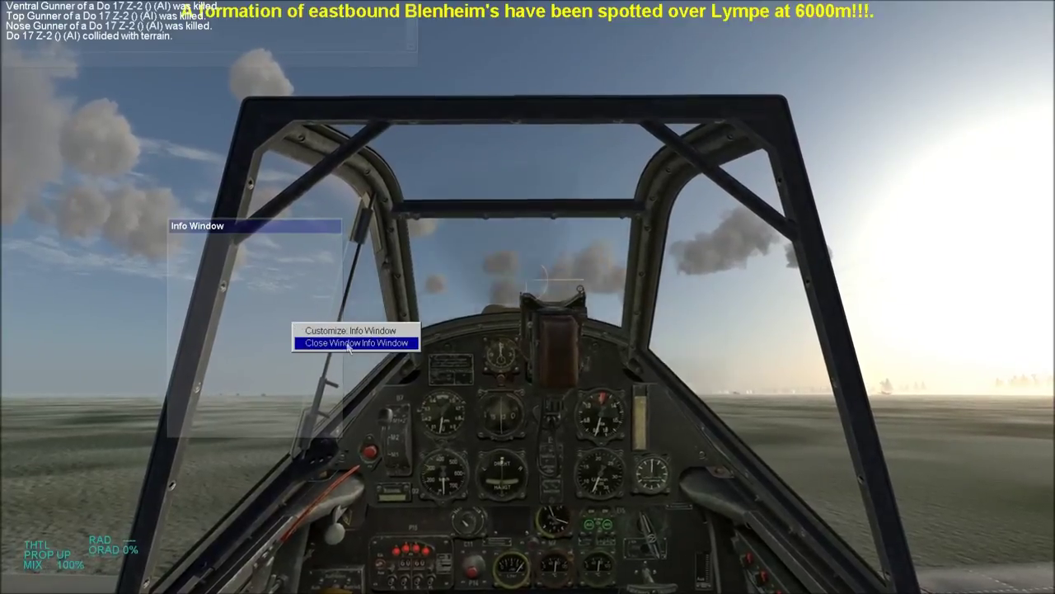
left_click(347, 342)
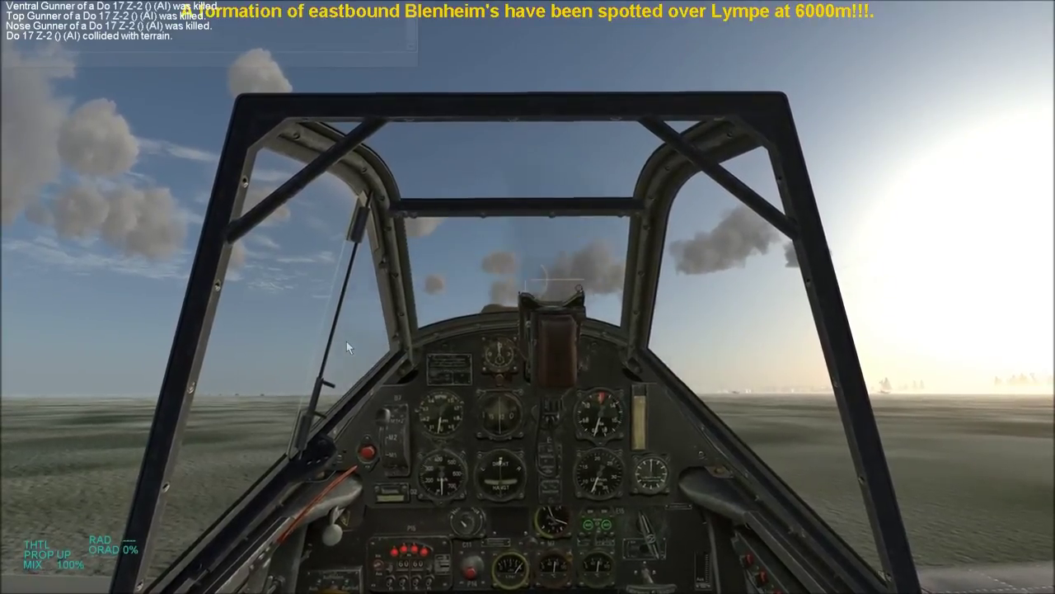